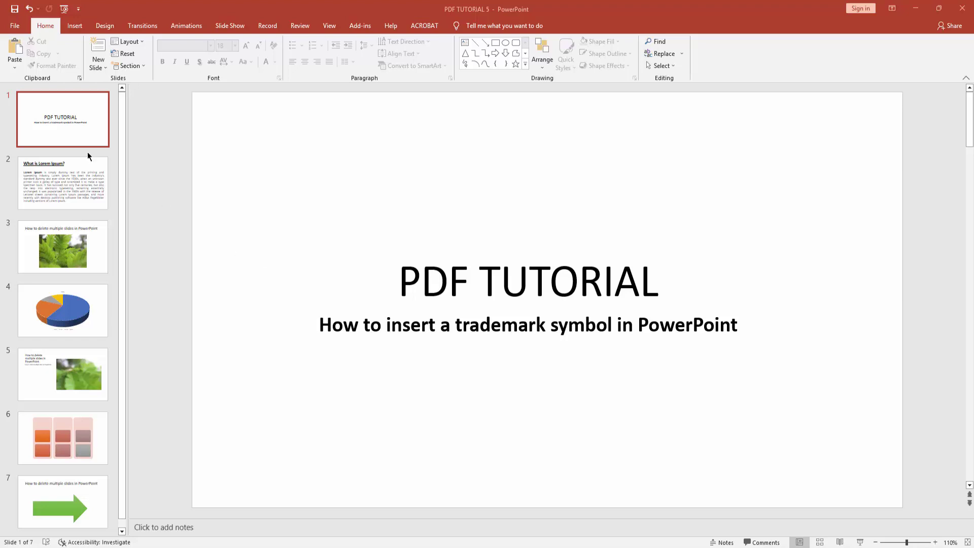
Add a Blank layout slide after the title slide and draw a text box across its middle.
left_click(98, 64)
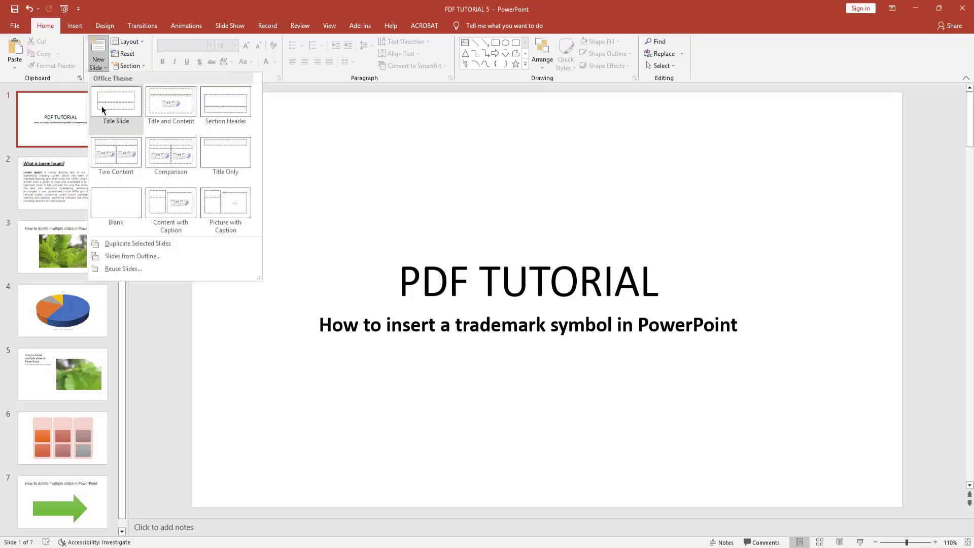
left_click(111, 201)
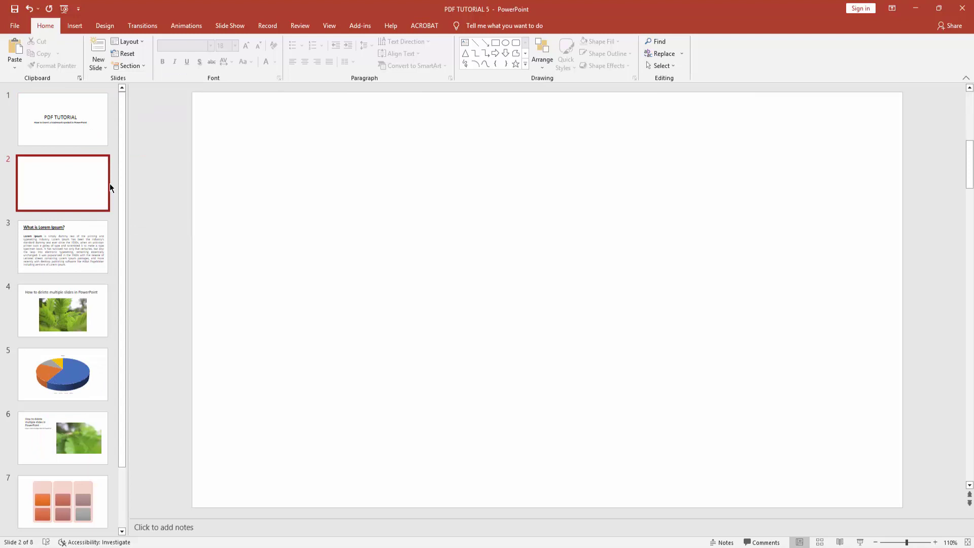
left_click(74, 26)
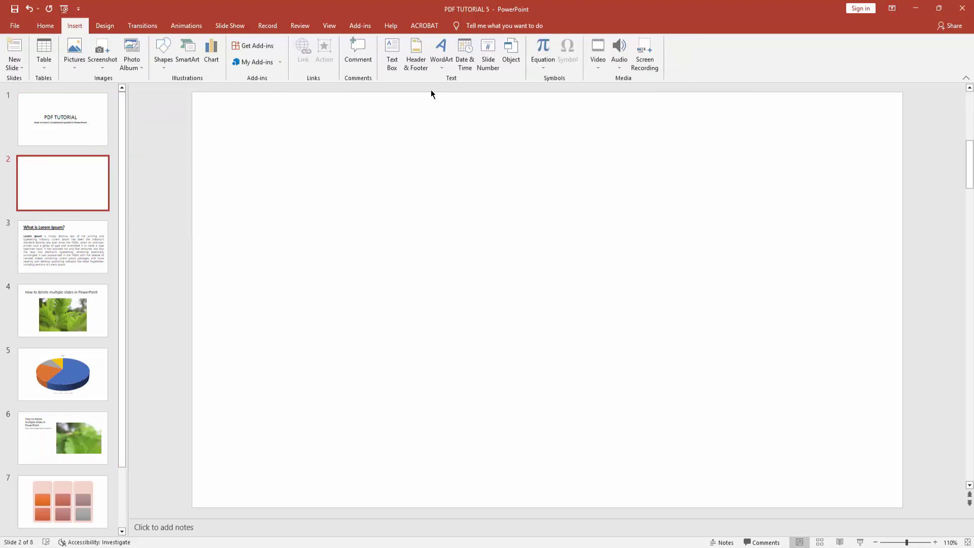
left_click(392, 57)
left_click_drag(347, 204, 686, 386)
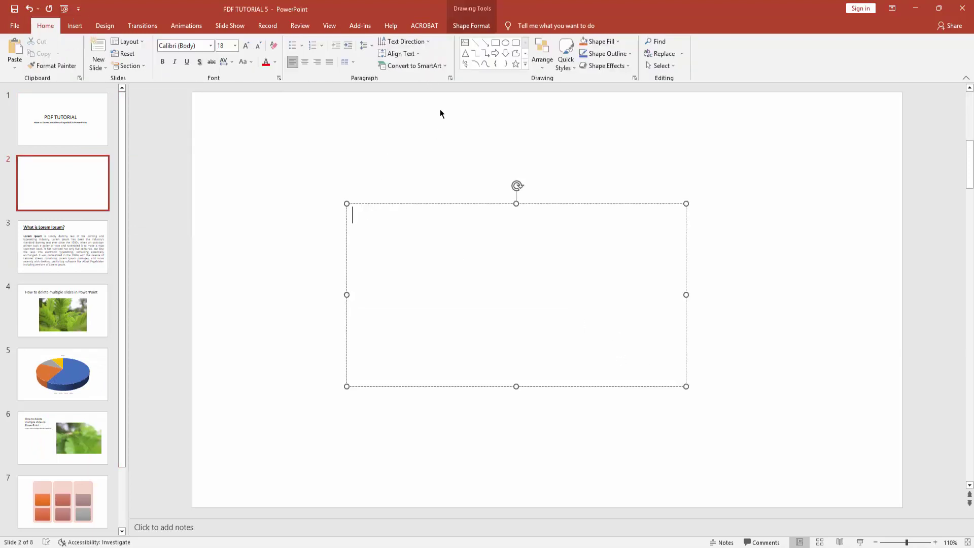
left_click(74, 26)
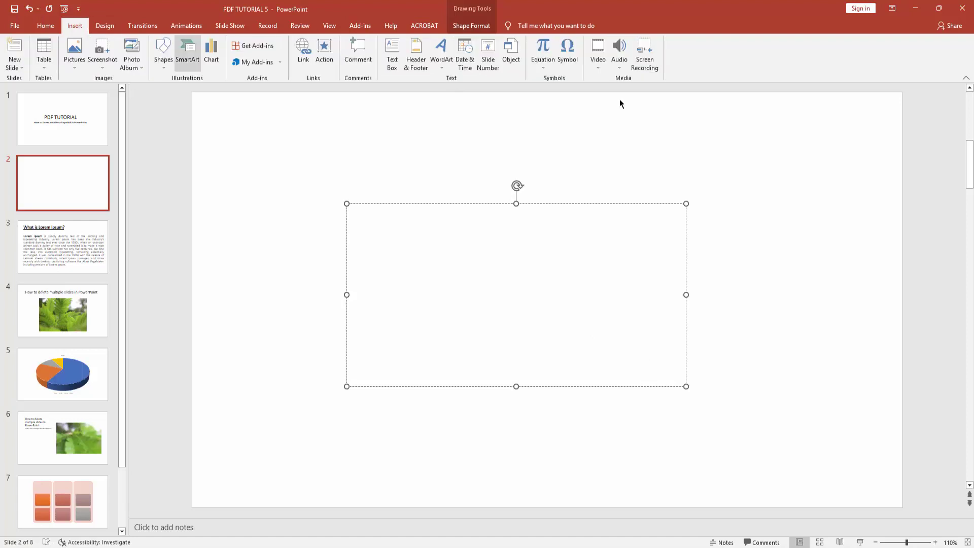
Insert the ™ symbol (code 153, normal text, ASCII decimal) into the text box.
left_click(567, 54)
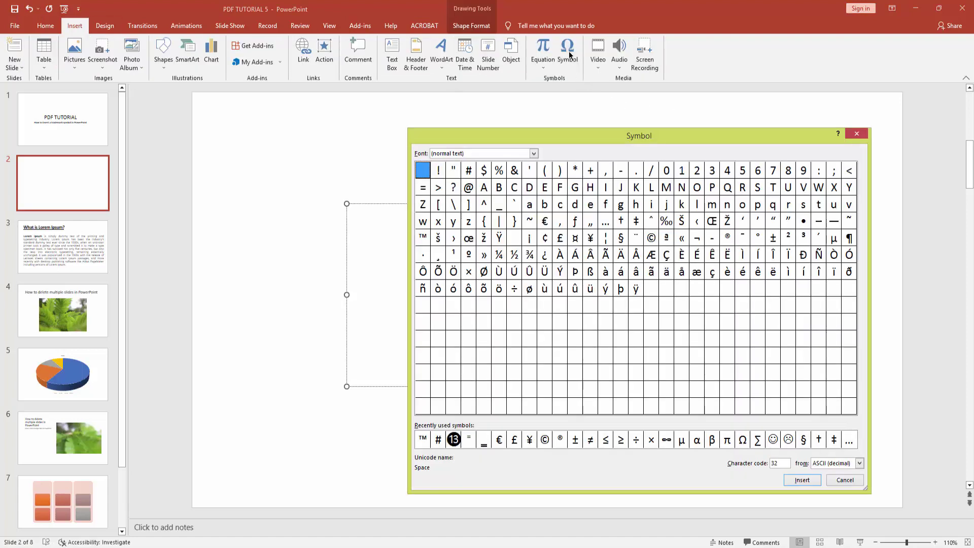
left_click(857, 463)
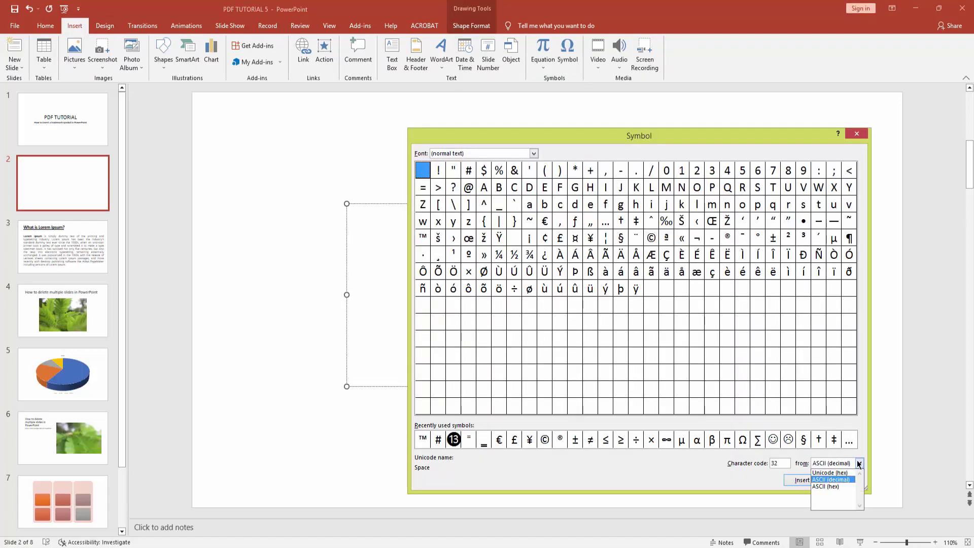
left_click(838, 479)
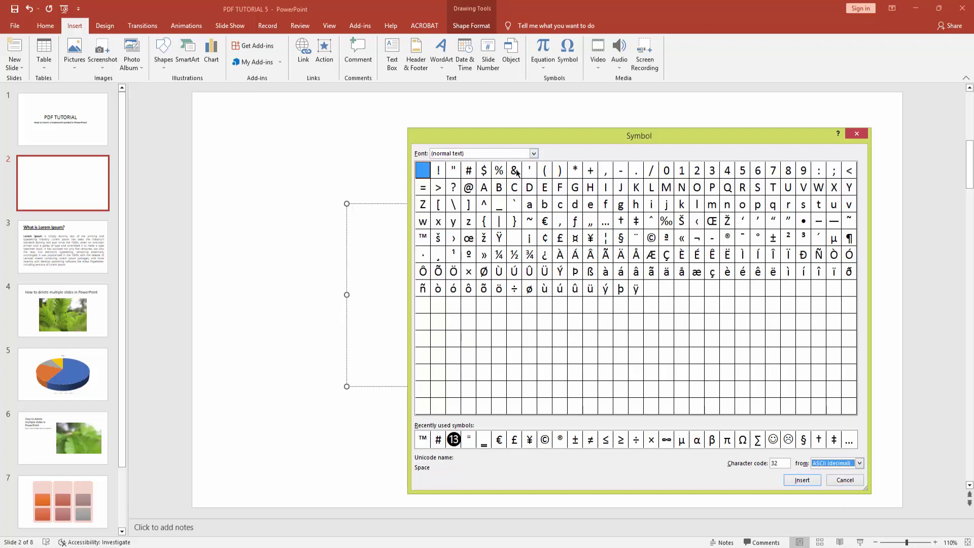
left_click(535, 154)
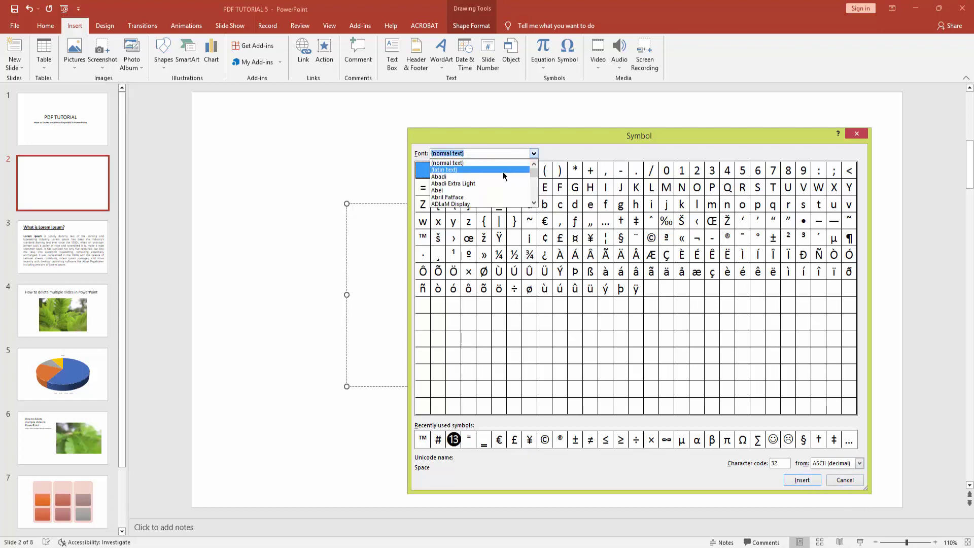
left_click(462, 165)
left_click(422, 238)
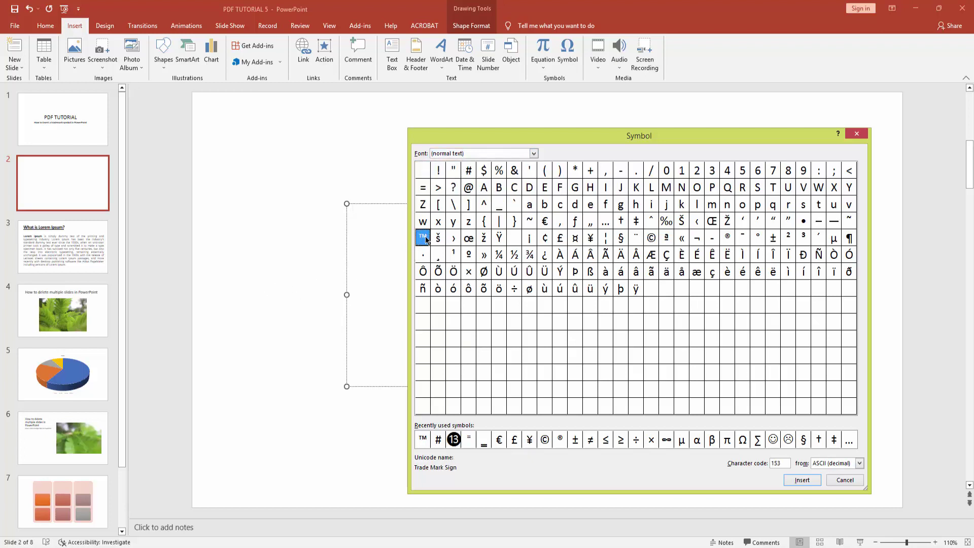
left_click(802, 480)
left_click(857, 133)
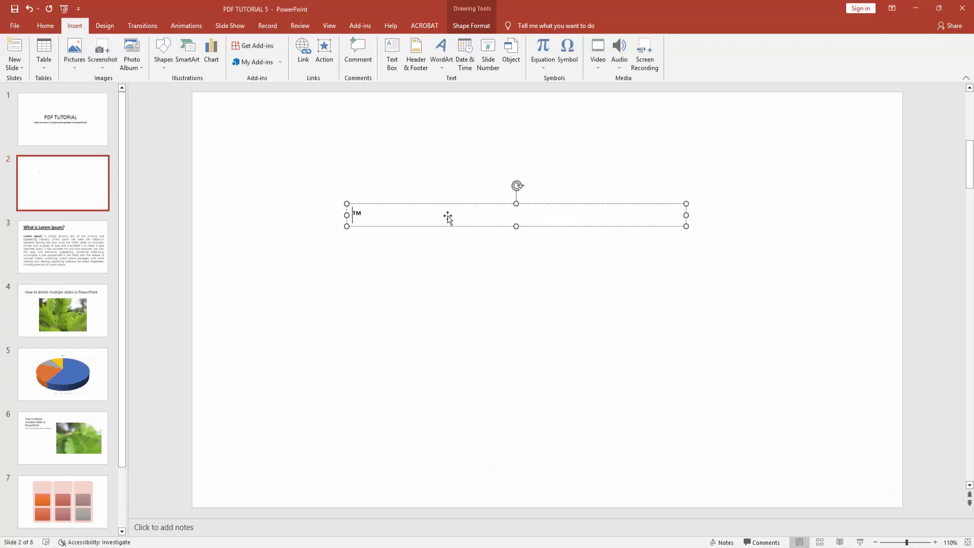
Select the ™ in the text box and increase its font size three times.
left_click(365, 220)
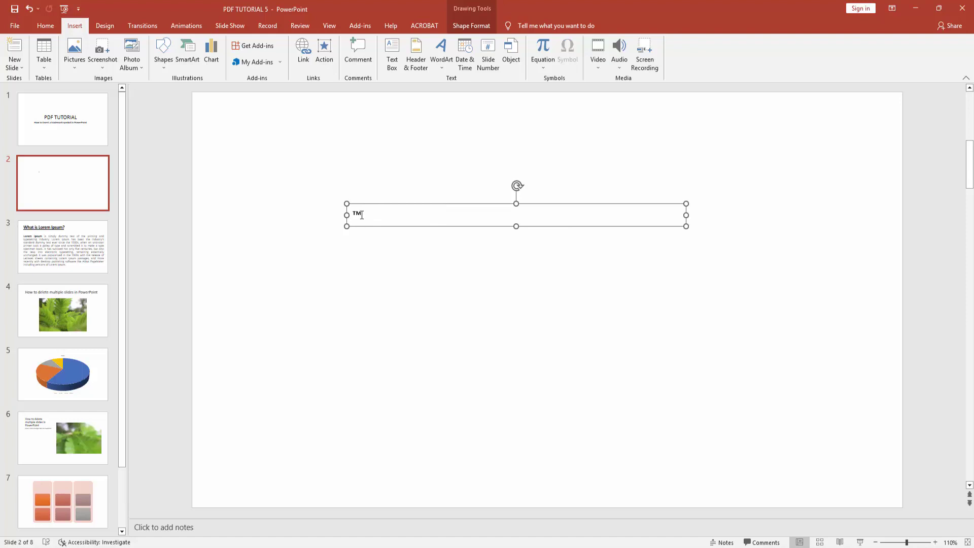
left_click(355, 216)
double_click(378, 221)
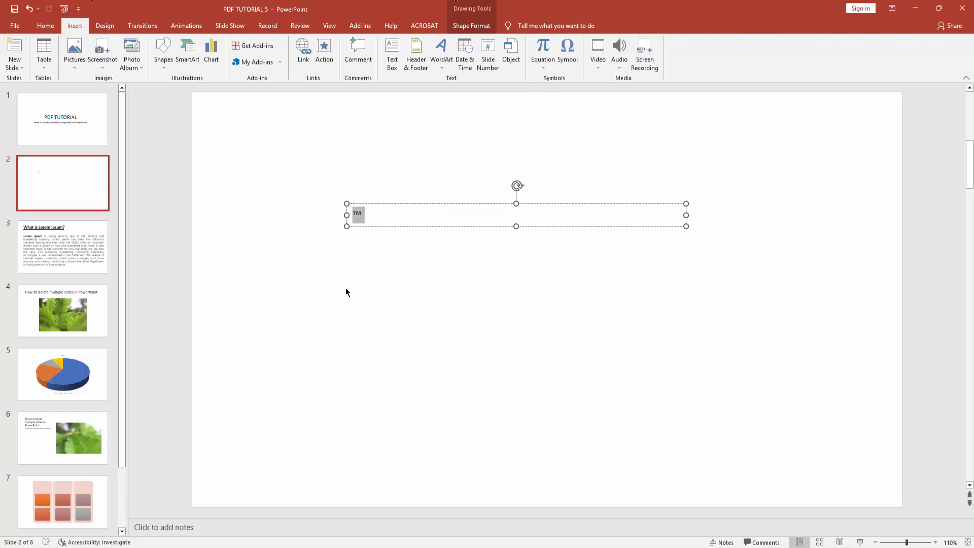
key("ctrl+shift+period")
key("ctrl+shift+period")
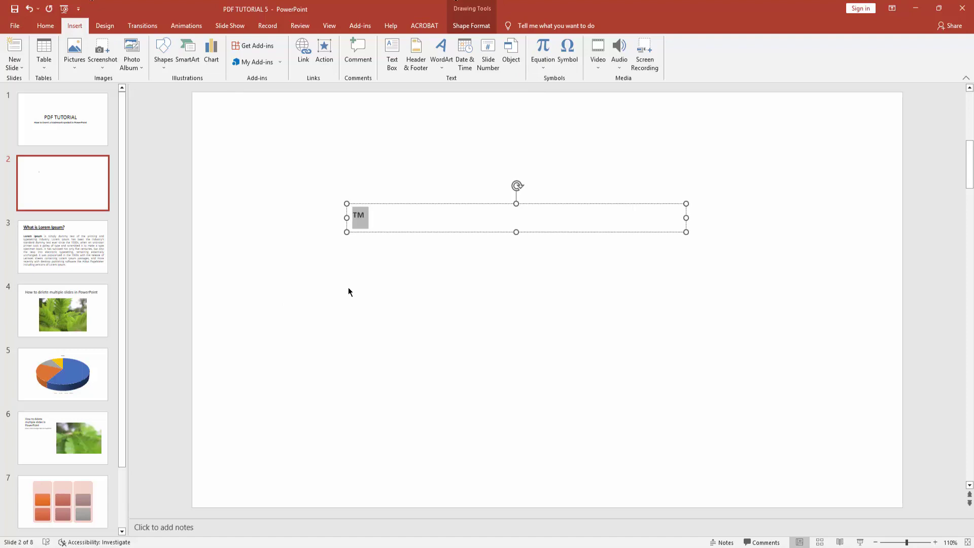
key("ctrl+shift+period")
key("ctrl+shift+period")
key("ctrl+shift+period")
key("ctrl+shift+period")
key("ctrl+shift+period")
key("ctrl+shift+period")
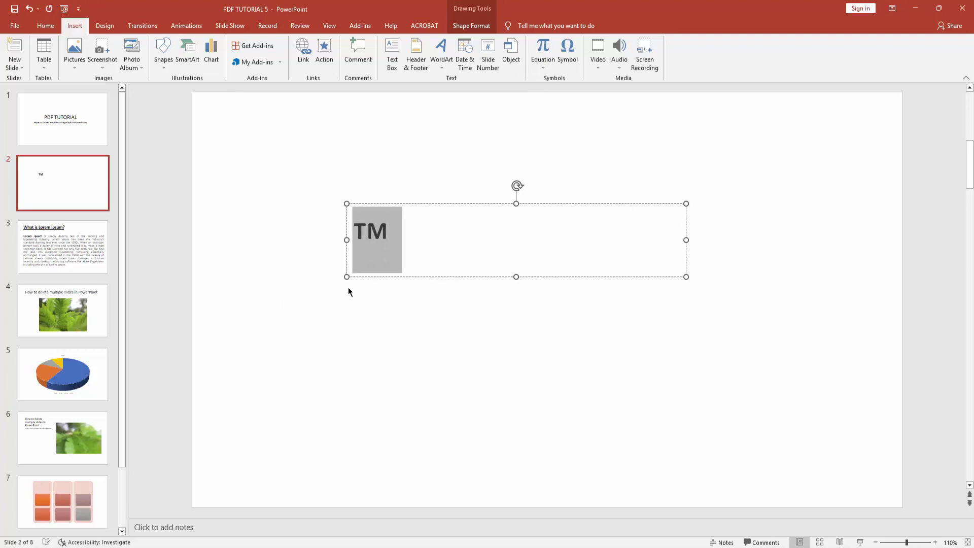
key("ctrl+shift+period")
key("ctrl+shift+period")
key("ctrl+shift+period")
Set the ™ text fill to a dark orange theme colour.
left_click(471, 26)
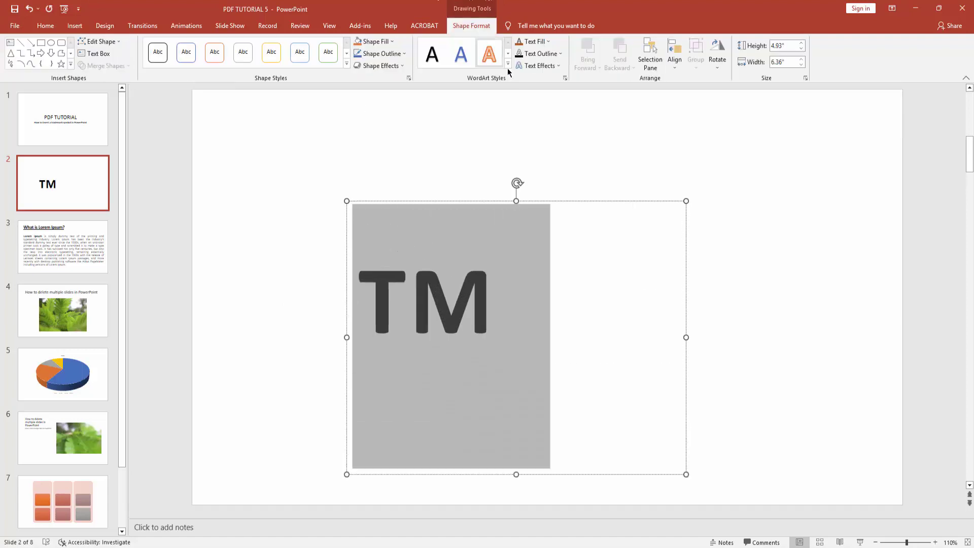
left_click(548, 41)
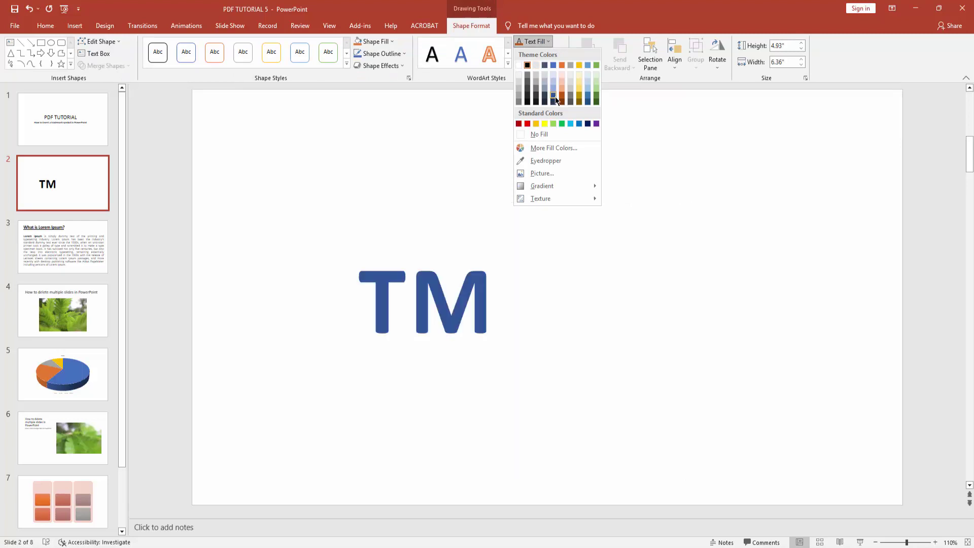
left_click(561, 98)
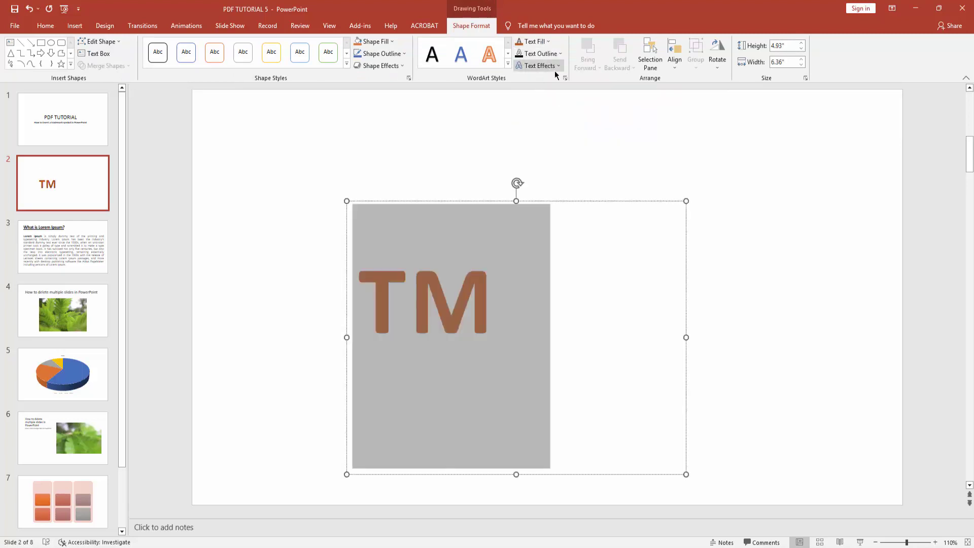
Leave Text Effects unchanged, deselect the text box, and return to the title slide.
left_click(559, 65)
left_click(827, 146)
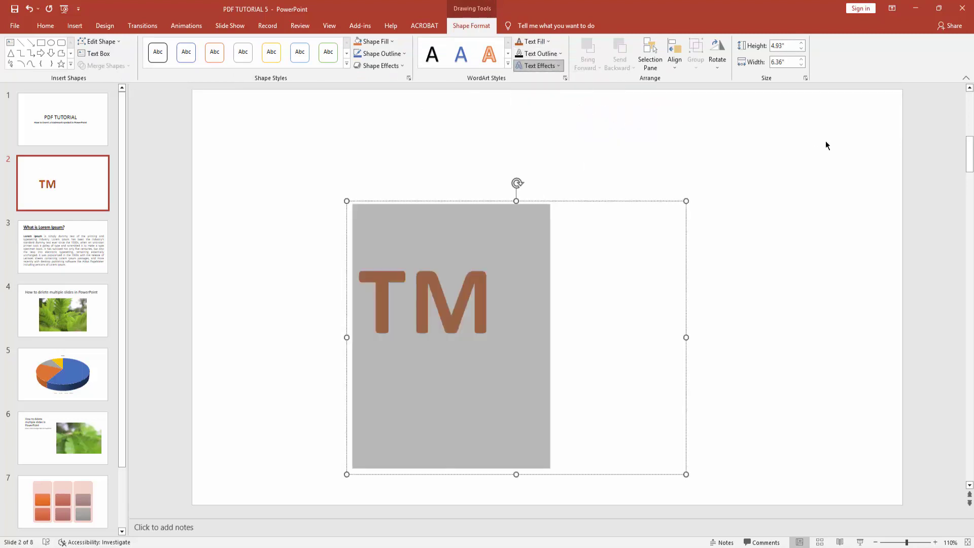
left_click(295, 176)
left_click(82, 135)
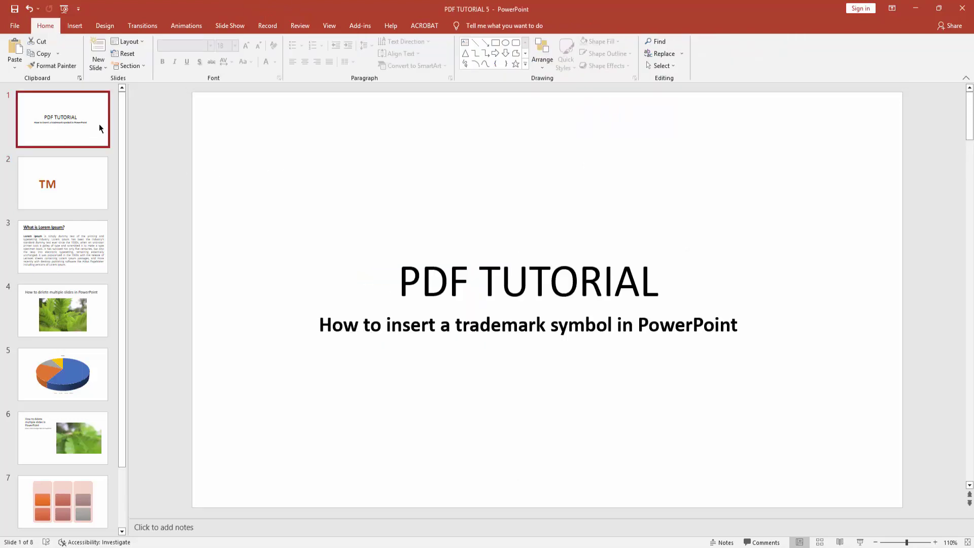
Show slide 2 with the finished, unselected burnt-orange ™ symbol.
left_click(77, 186)
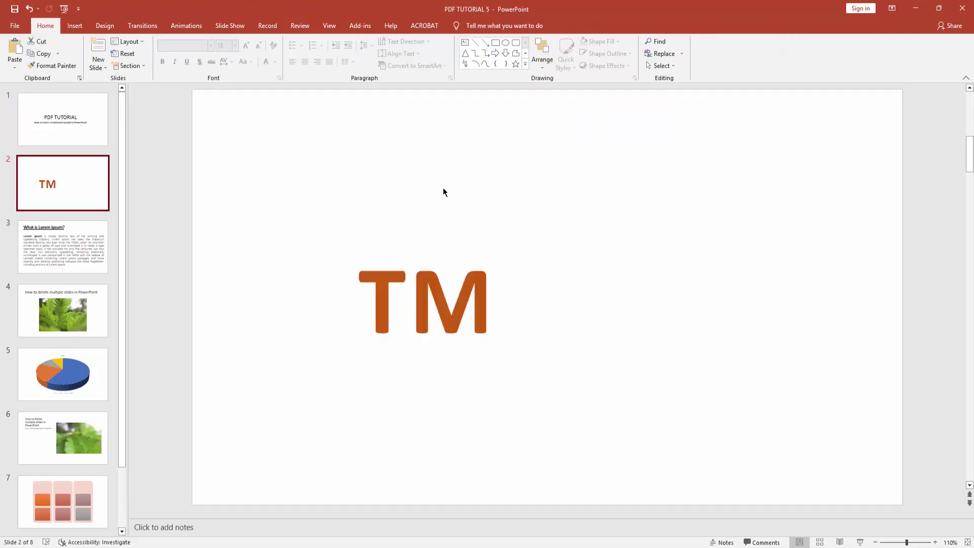